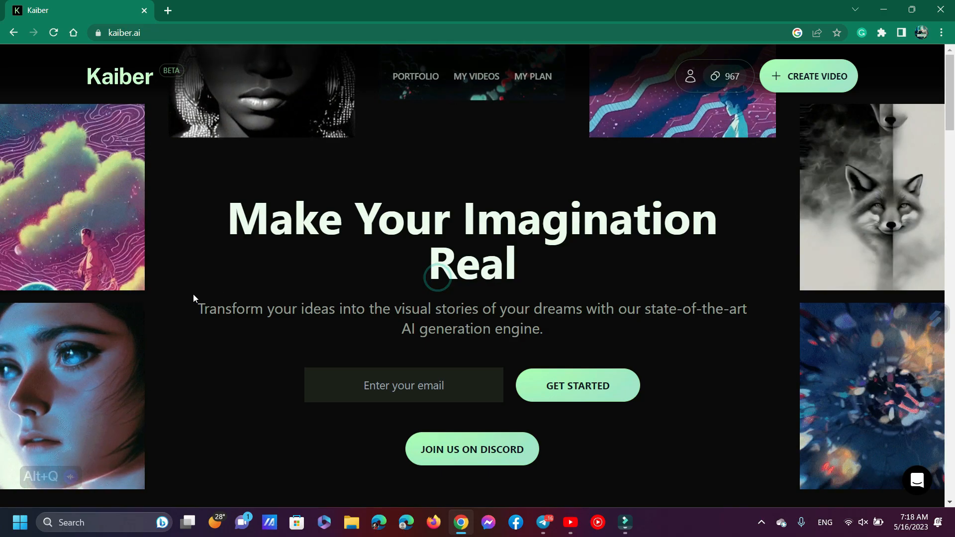
# Look through the feature sections of the Kaiber home page and start creating a new video.
pyautogui.scroll(-5, 511, 294)
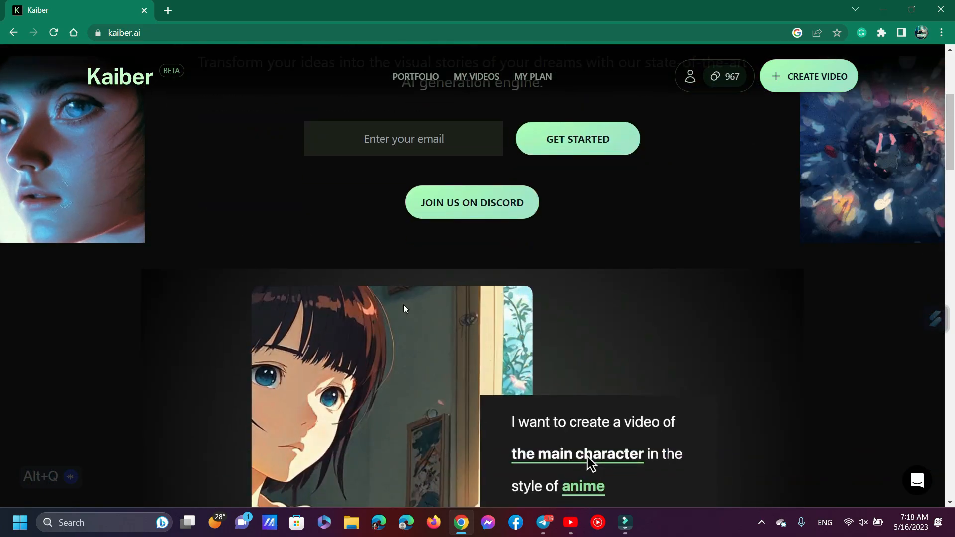
pyautogui.scroll(-3, 386, 306)
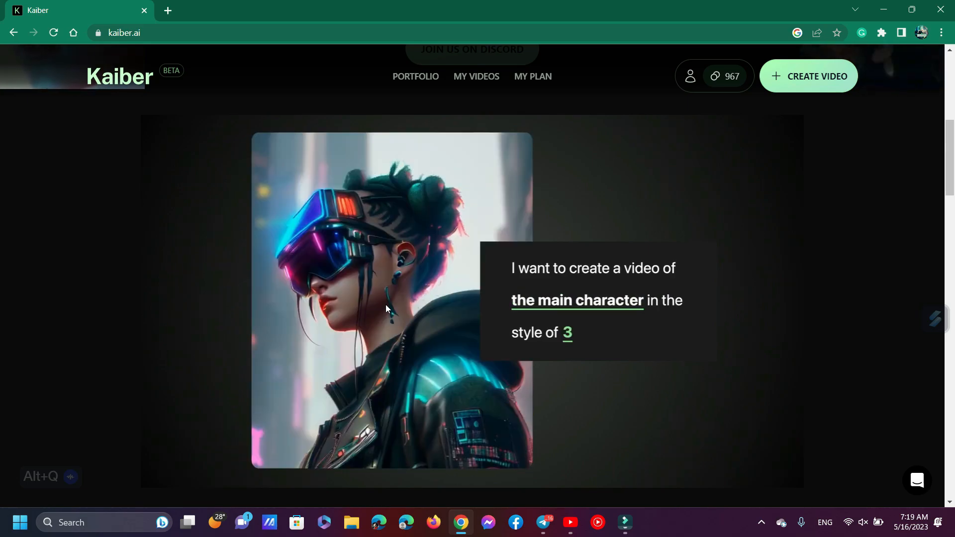
pyautogui.scroll(-4, 386, 308)
pyautogui.scroll(-5, 386, 309)
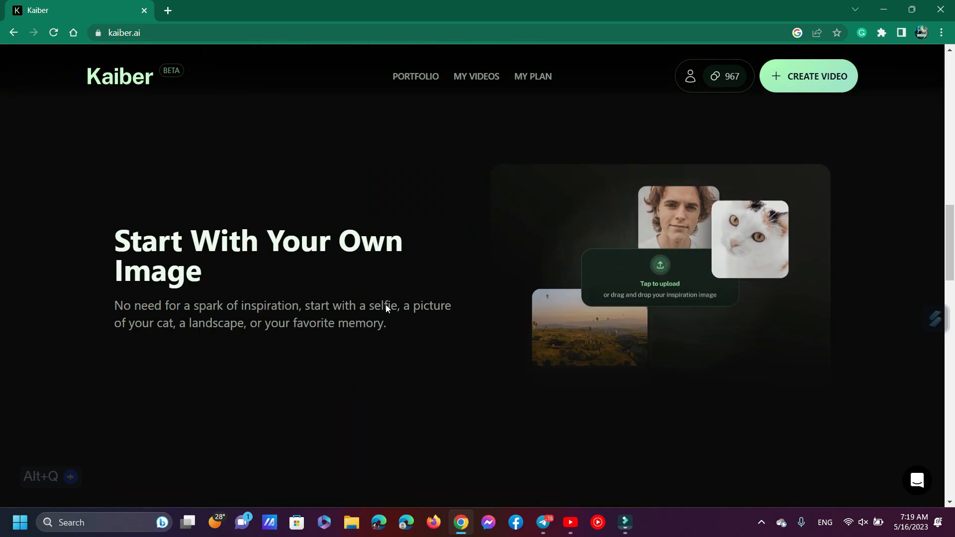
pyautogui.scroll(-8, 386, 307)
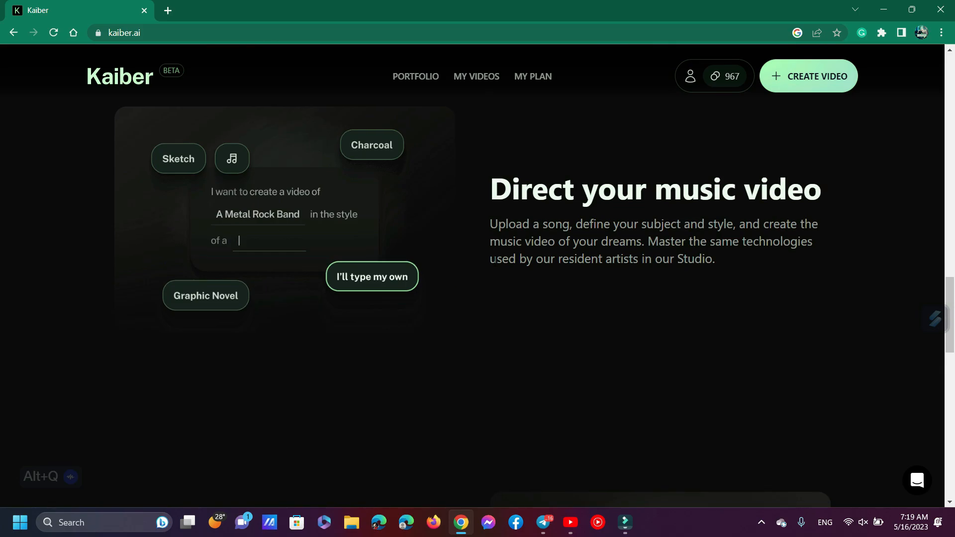
pyautogui.scroll(-15, 455, 273)
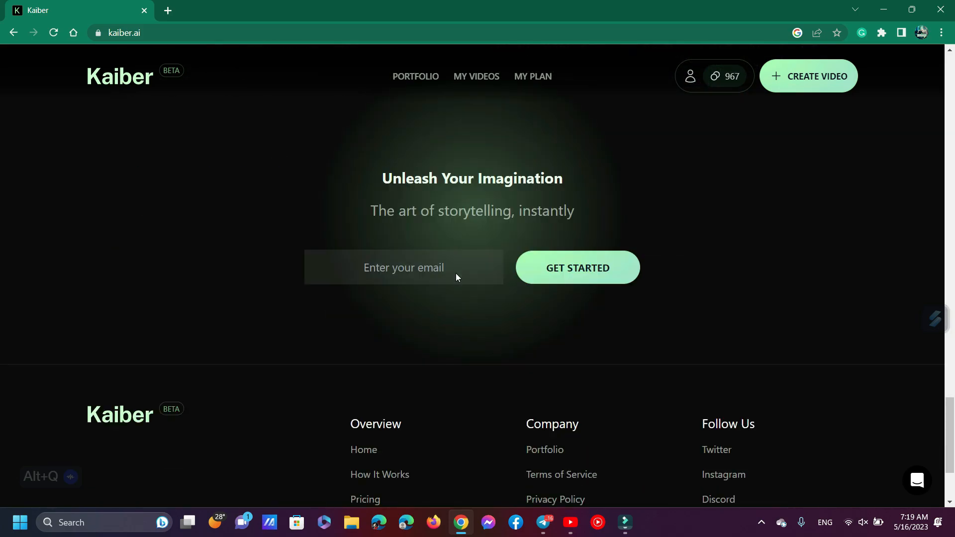
pyautogui.scroll(20, 456, 273)
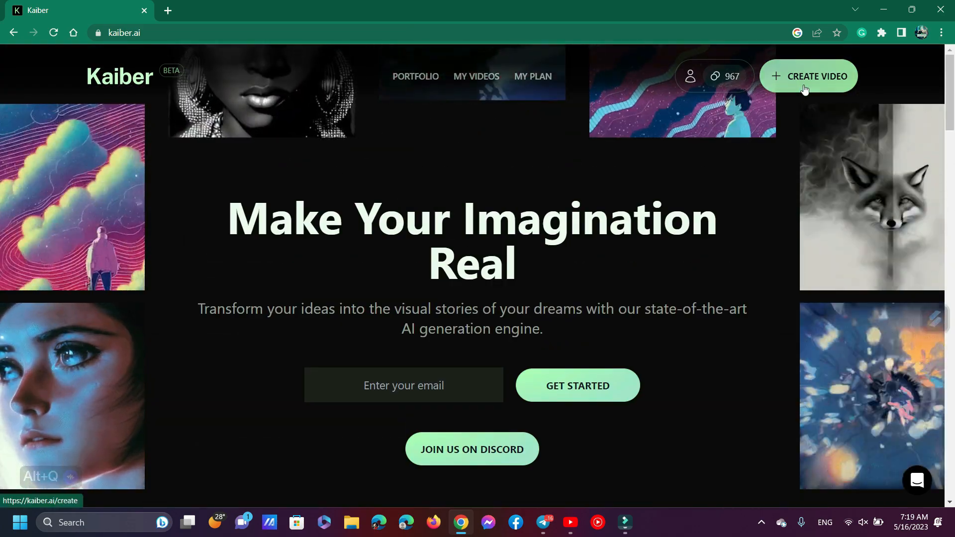
pyautogui.click(817, 87)
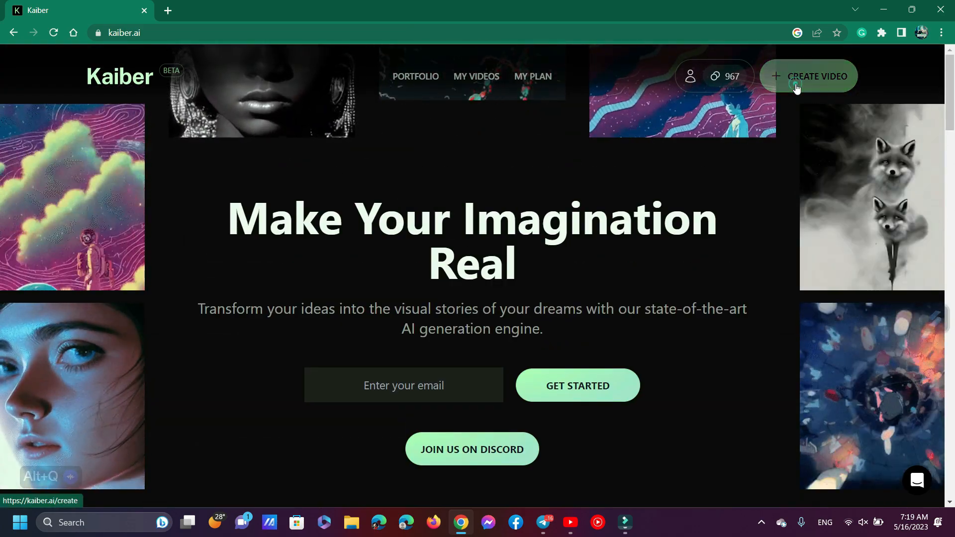
pyautogui.hotkey('alt', 'q')
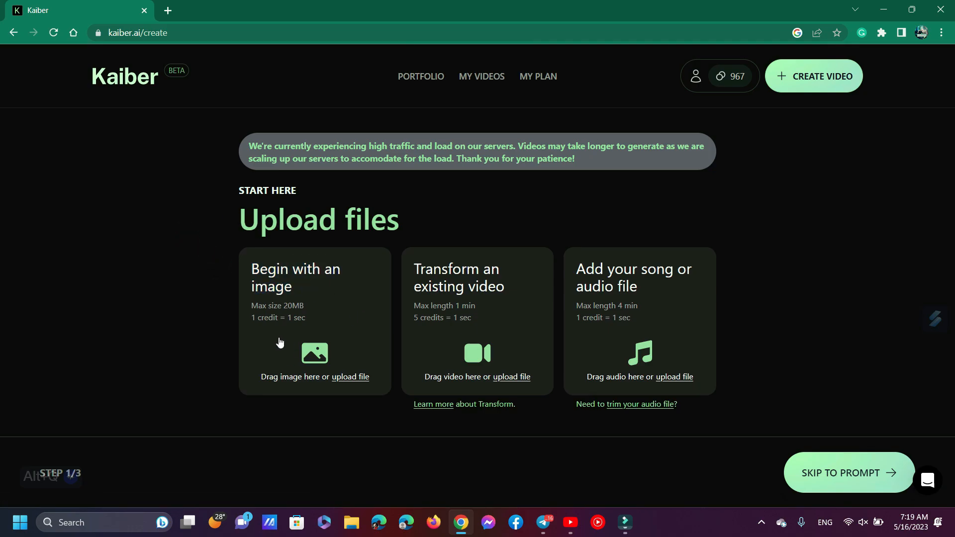
# In a new browser tab, search Google for "a girl listing to music" and show the image results.
pyautogui.click(169, 15)
pyautogui.write('a g')
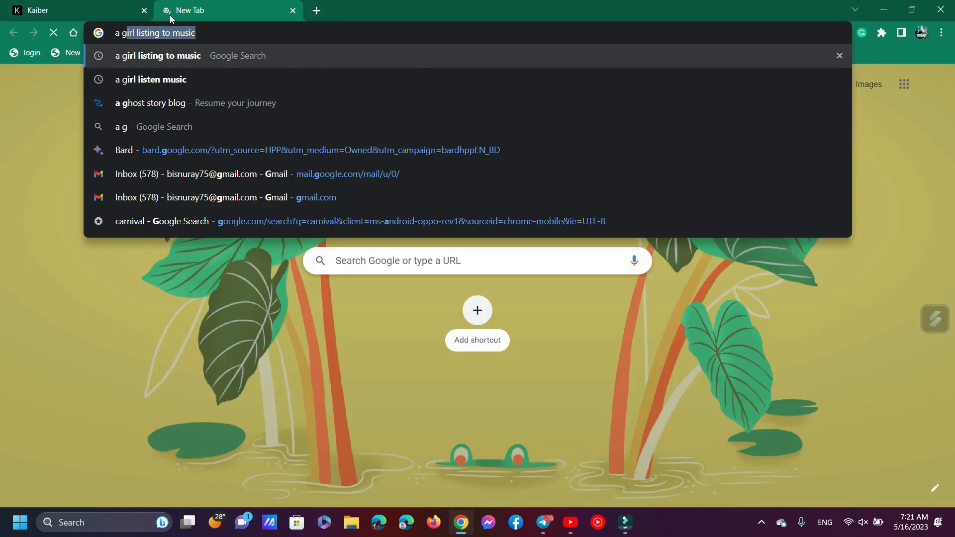
pyautogui.write('irl listi')
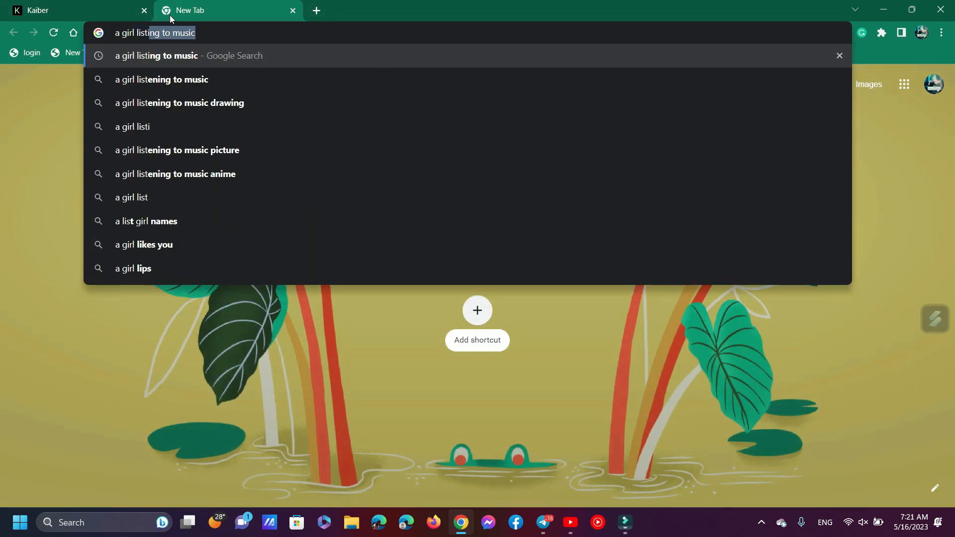
pyautogui.write('ng to music')
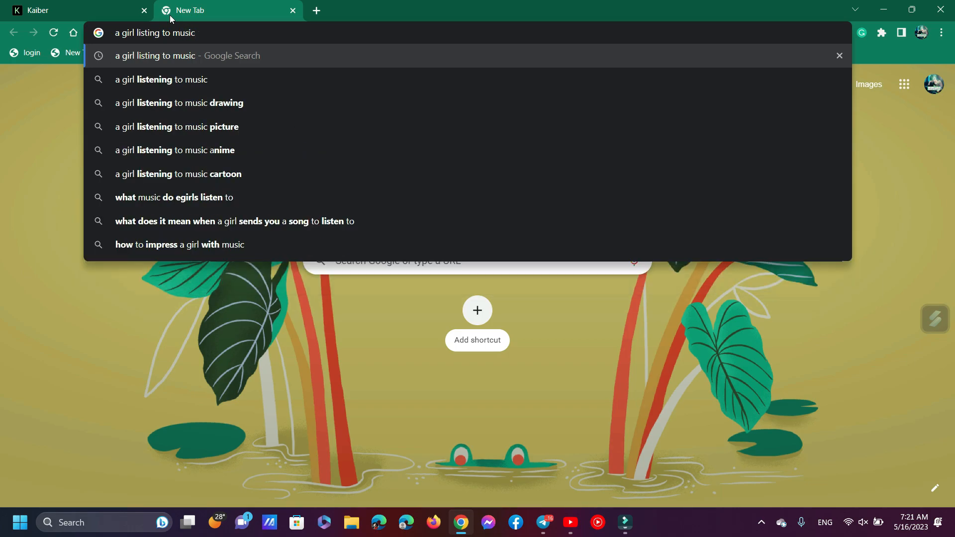
pyautogui.press('Return')
pyautogui.click(278, 165)
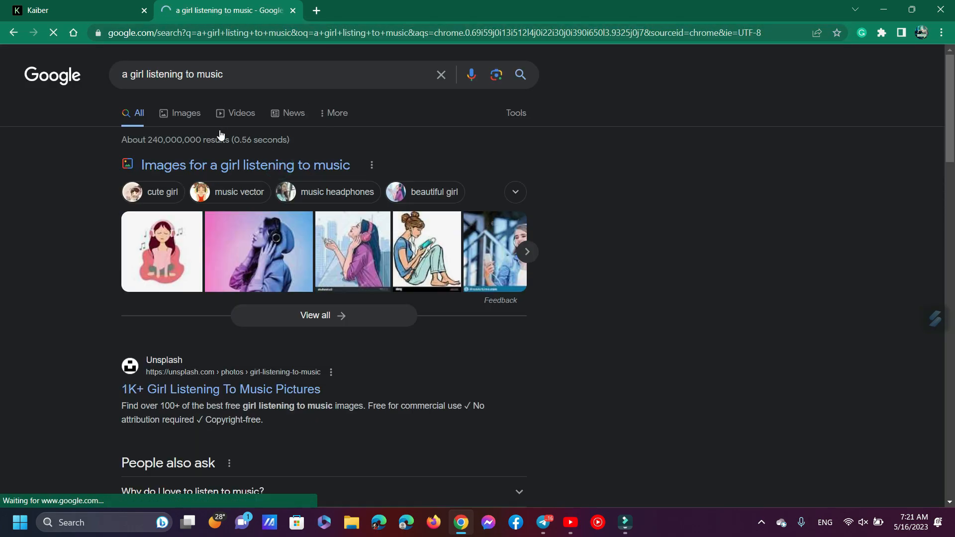
pyautogui.click(188, 121)
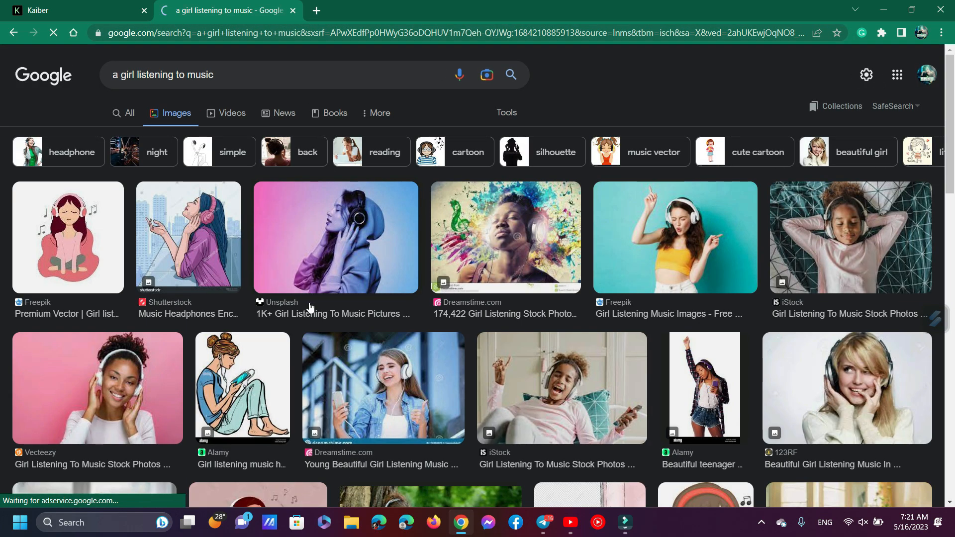
# Save the Unsplash picture of the girl in a hoodie with headphones as Music.jpg.
pyautogui.click(349, 250)
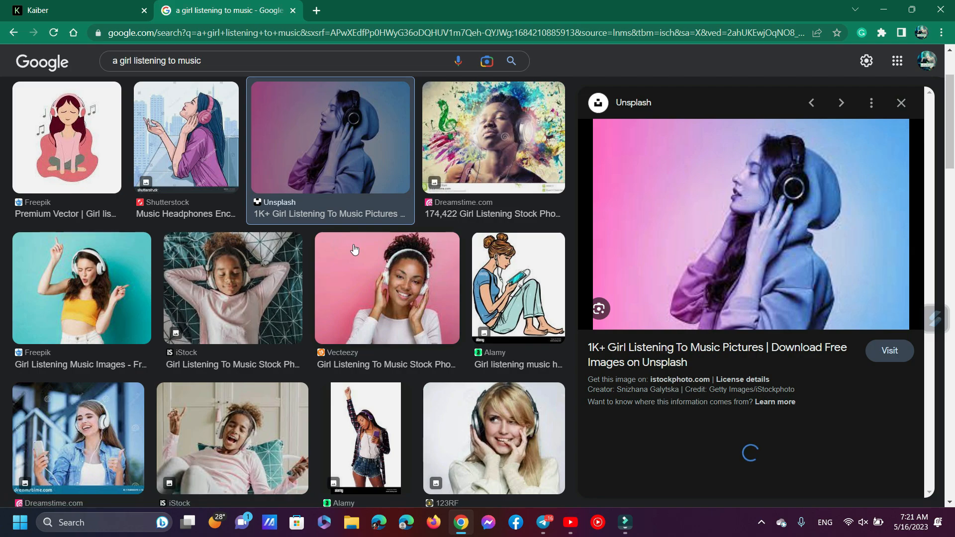
pyautogui.rightClick(737, 235)
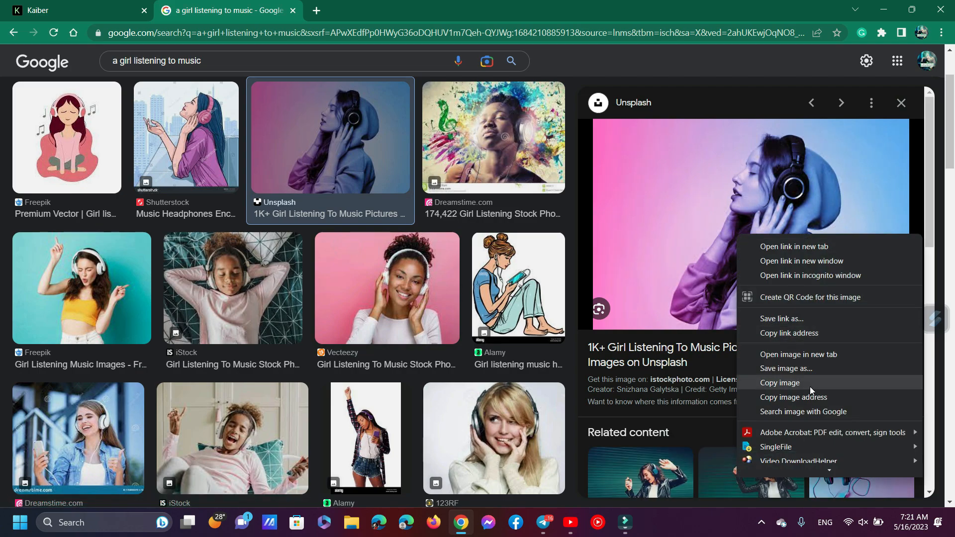
pyautogui.click(808, 371)
# Return to the Kaiber page and upload the downloaded Music.jpg as the video's starting image.
pyautogui.click(99, 5)
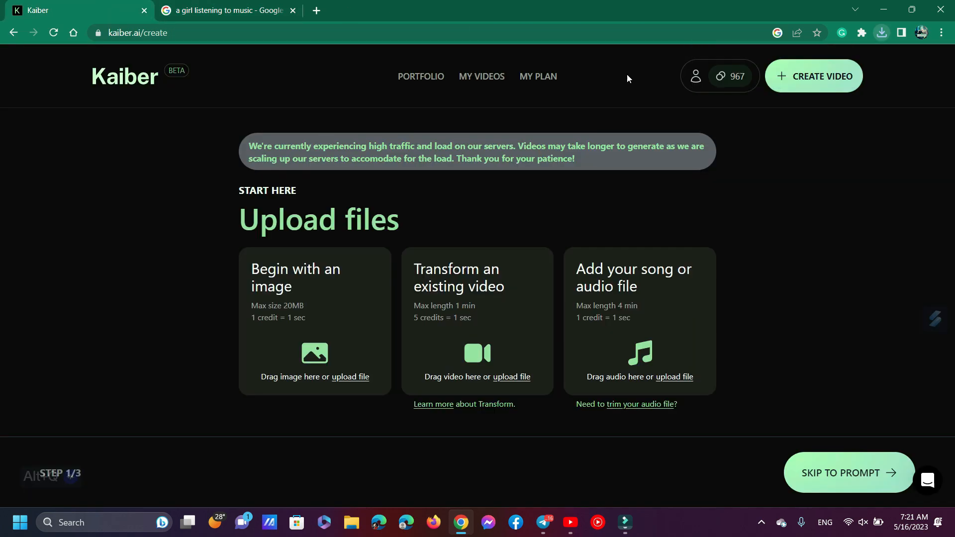
pyautogui.click(883, 37)
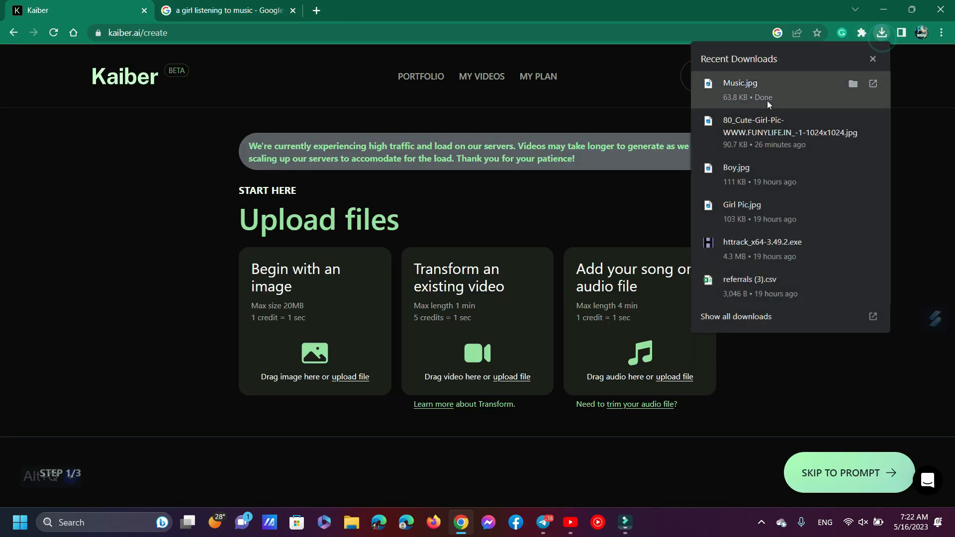
pyautogui.moveTo(785, 80); pyautogui.dragTo(328, 363)
pyautogui.scroll(4, 802, 373)
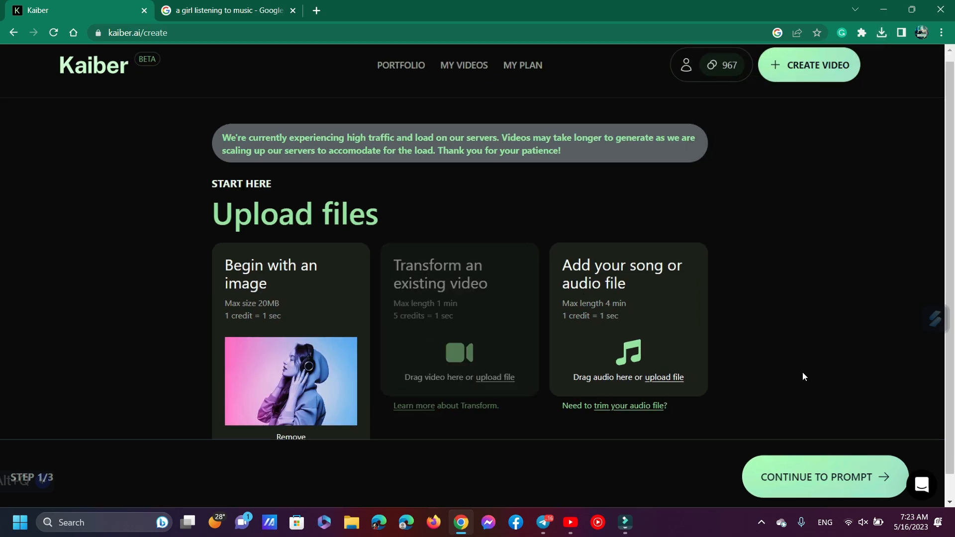
# Continue from the file upload to the prompt stage without adding an audio file.
pyautogui.scroll(-3, 802, 372)
pyautogui.hscroll(1, 802, 372)
pyautogui.scroll(-4, 803, 374)
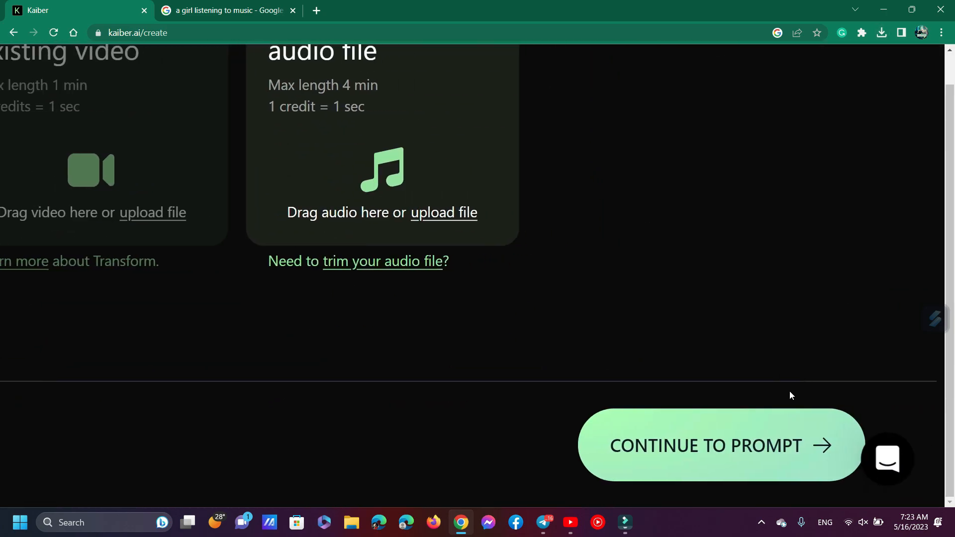
pyautogui.click(746, 464)
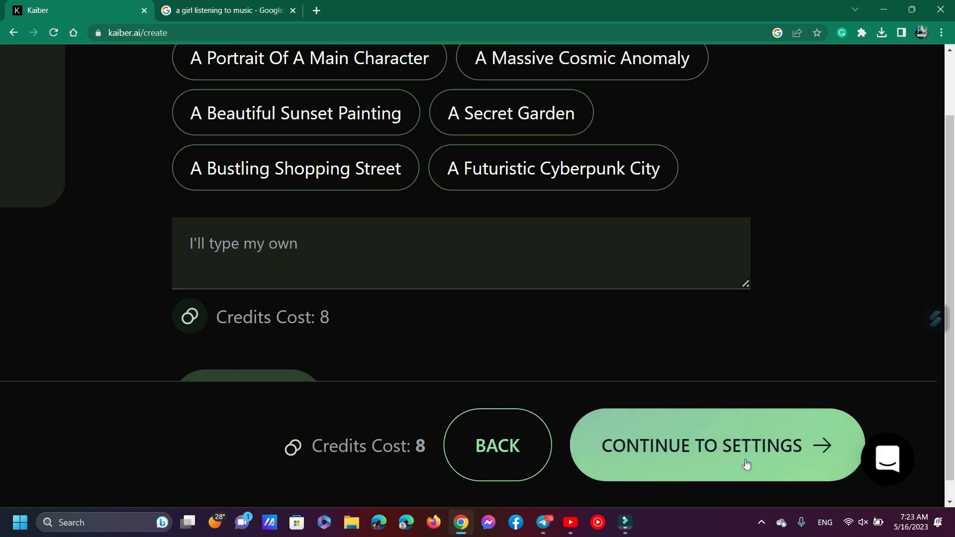
pyautogui.scroll(-4, 745, 460)
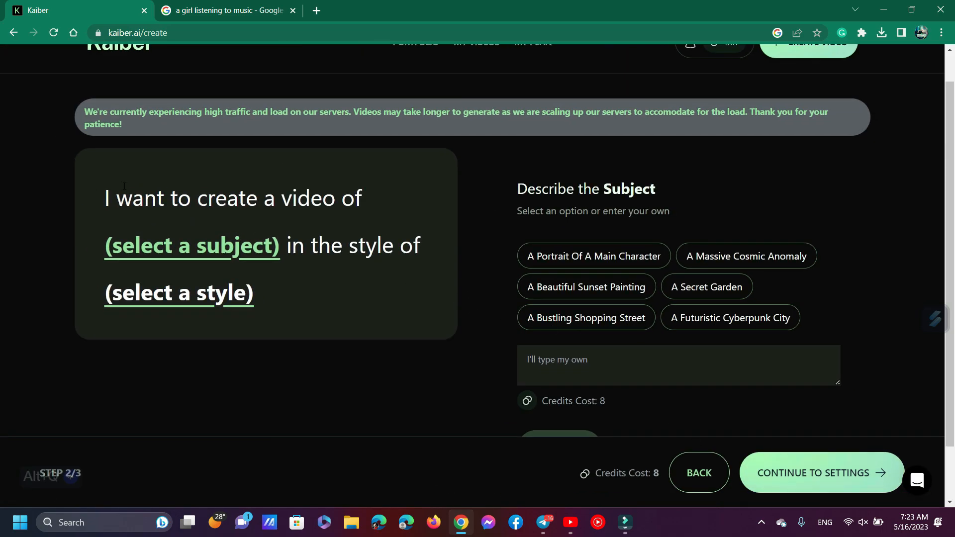
pyautogui.moveTo(99, 196); pyautogui.dragTo(416, 199)
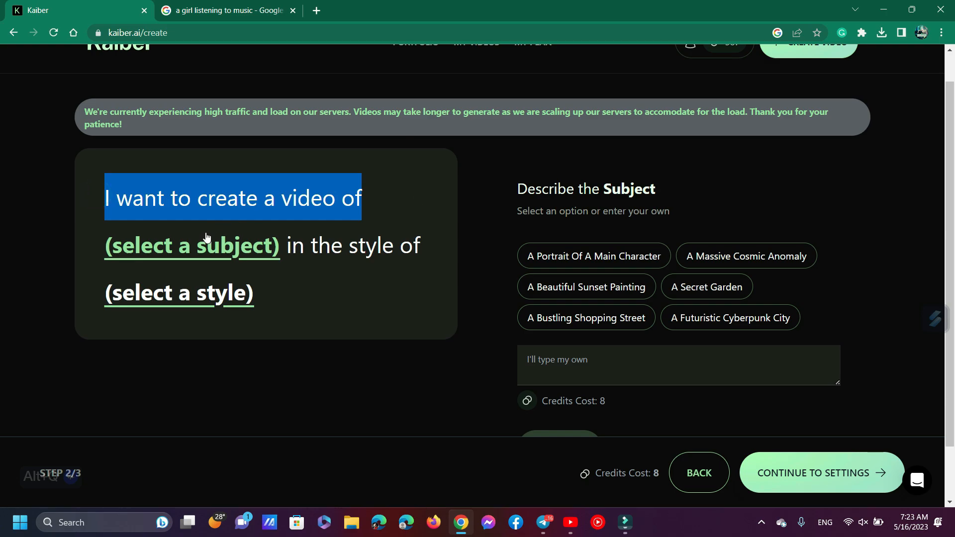
pyautogui.click(184, 253)
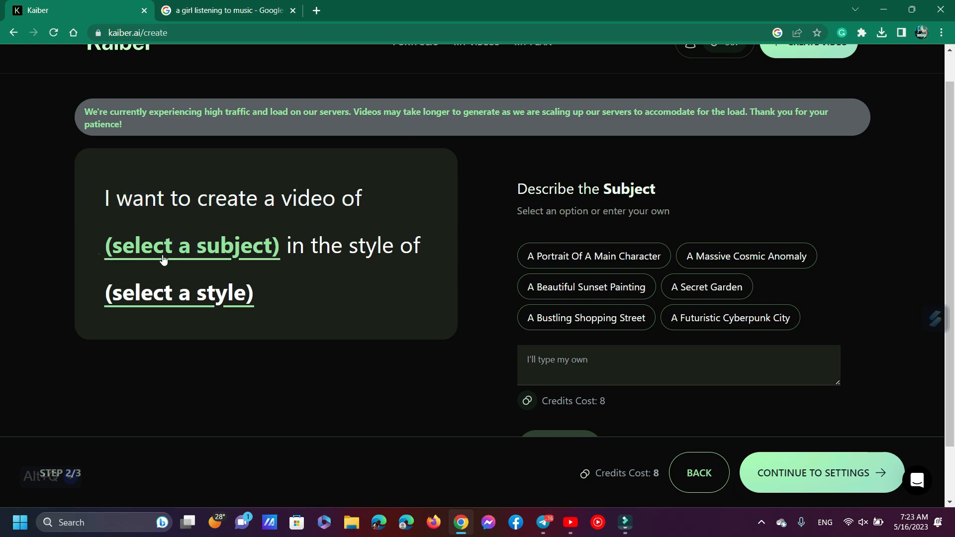
pyautogui.moveTo(98, 254); pyautogui.dragTo(267, 252)
pyautogui.click(560, 370)
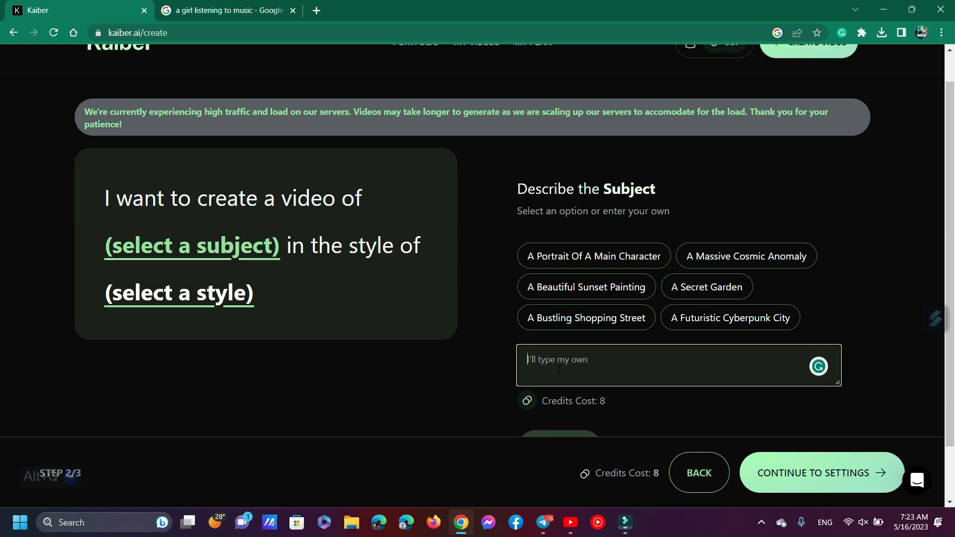
pyautogui.scroll(5, 560, 369)
pyautogui.write('mn')
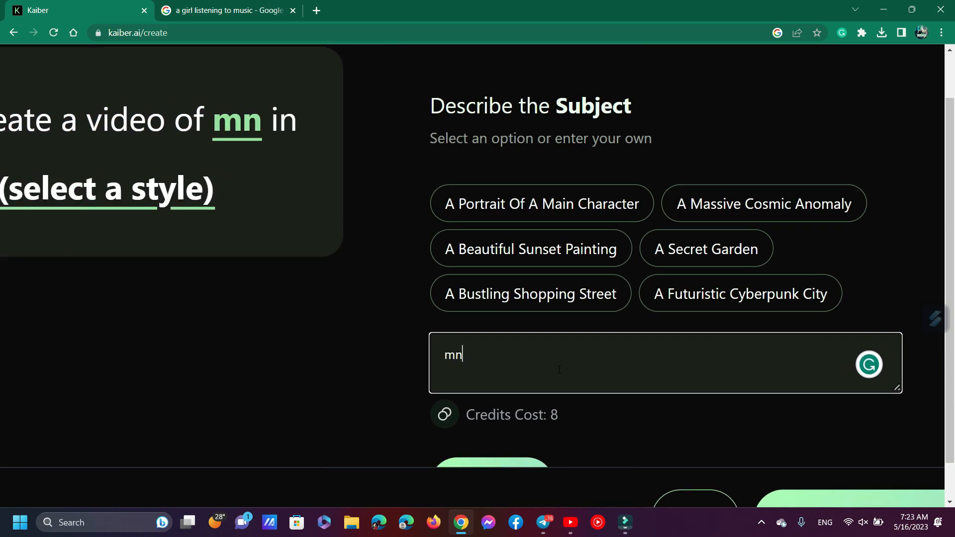
pyautogui.write('hjvhedvbhveh')
pyautogui.press('BackSpace')
pyautogui.press('BackSpace')
pyautogui.press('BackSpace')
pyautogui.press('BackSpace')
pyautogui.press('BackSpace')
pyautogui.press('BackSpace')
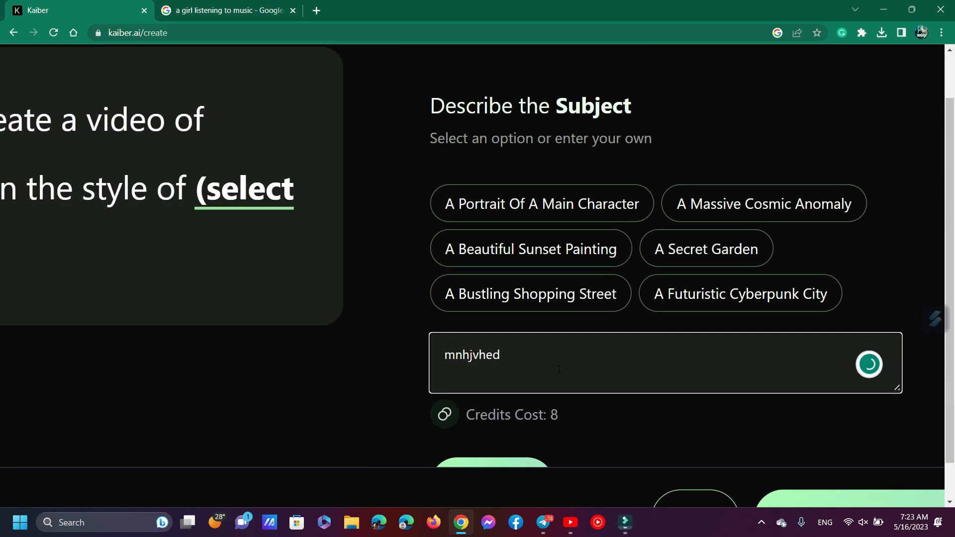
pyautogui.press('BackSpace')
pyautogui.press('BackSpace')
pyautogui.press('BackSpace')
pyautogui.press('BackSpace')
pyautogui.press('BackSpace')
pyautogui.press('BackSpace')
pyautogui.press('BackSpace')
pyautogui.press('BackSpace')
pyautogui.scroll(-5, 559, 370)
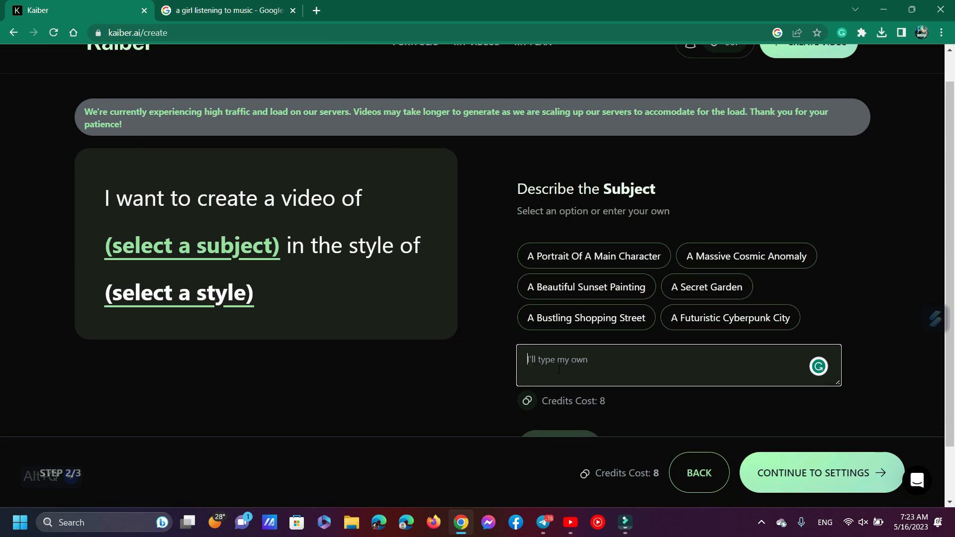
# Choose "A Portrait Of A Main Character" as the video's subject and continue to the style selection.
pyautogui.scroll(4, 559, 370)
pyautogui.scroll(1, 559, 370)
pyautogui.hscroll(2, 559, 369)
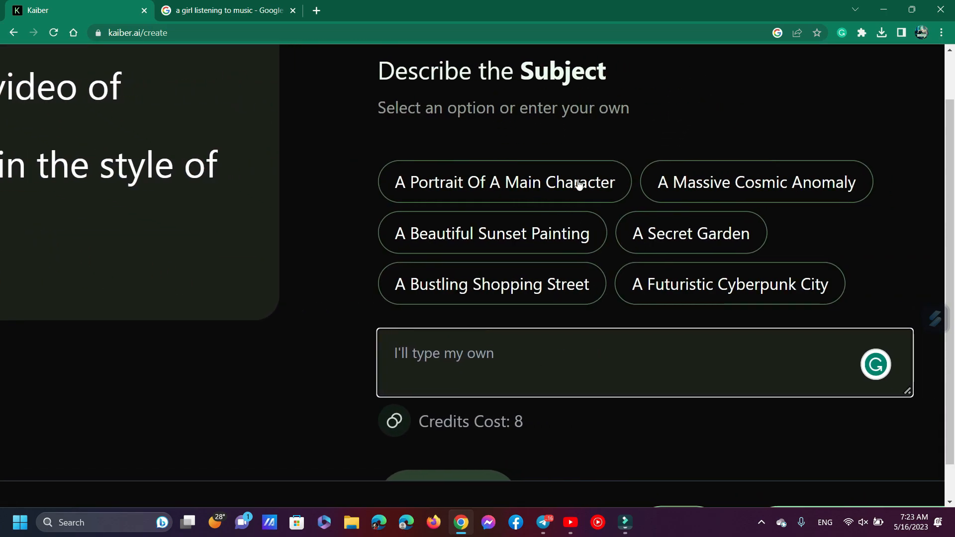
pyautogui.click(542, 191)
pyautogui.scroll(-4, 548, 194)
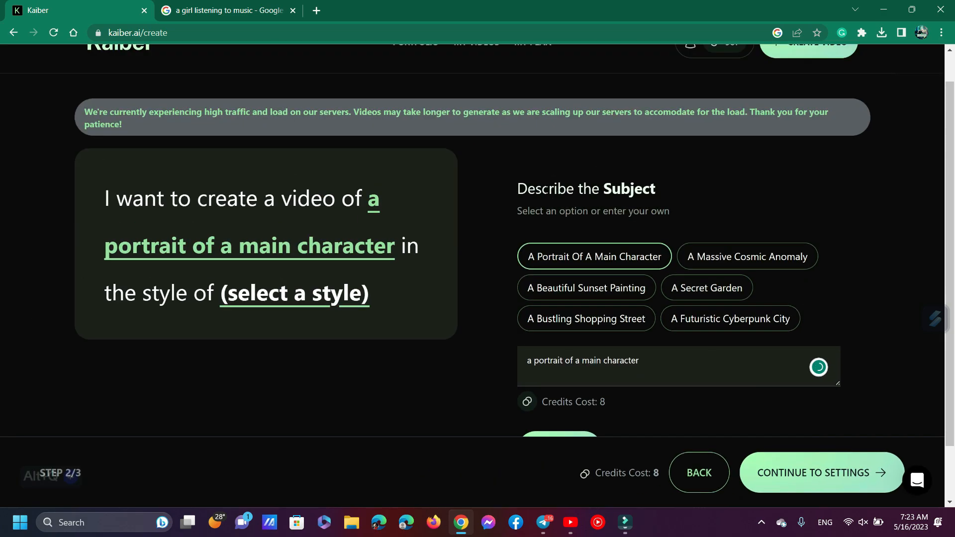
pyautogui.scroll(-1, 645, 207)
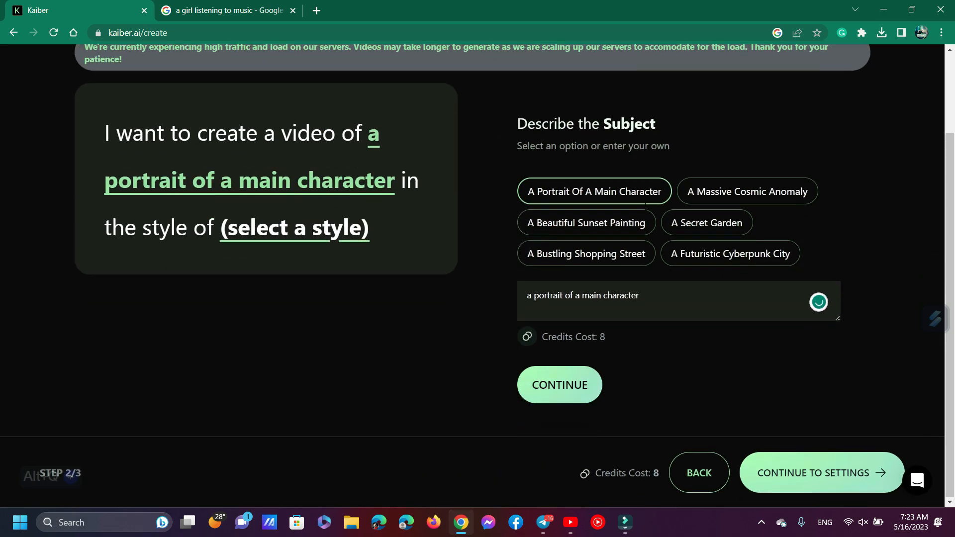
pyautogui.scroll(3, 565, 382)
pyautogui.click(563, 384)
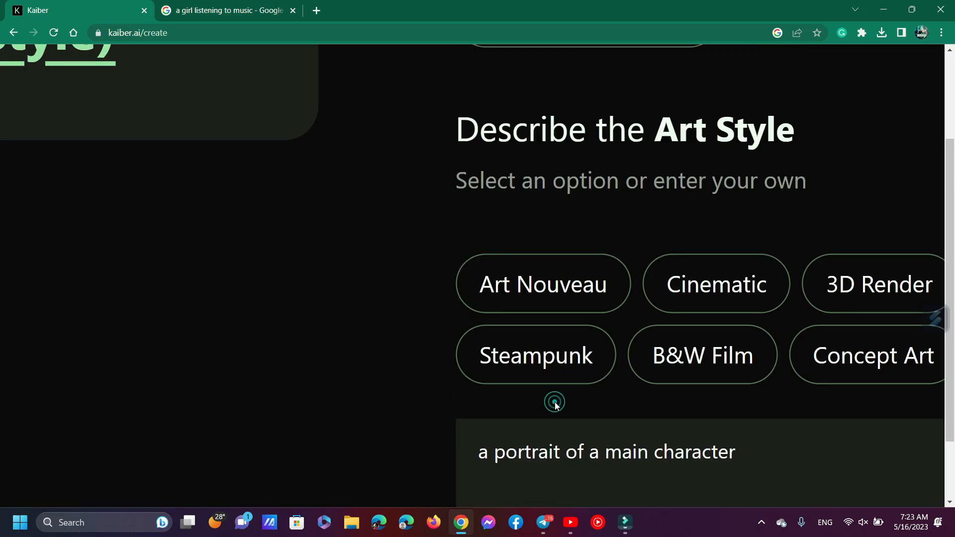
# Review the video prompt sentence and the available curated styles and art styles.
pyautogui.scroll(-4, 555, 403)
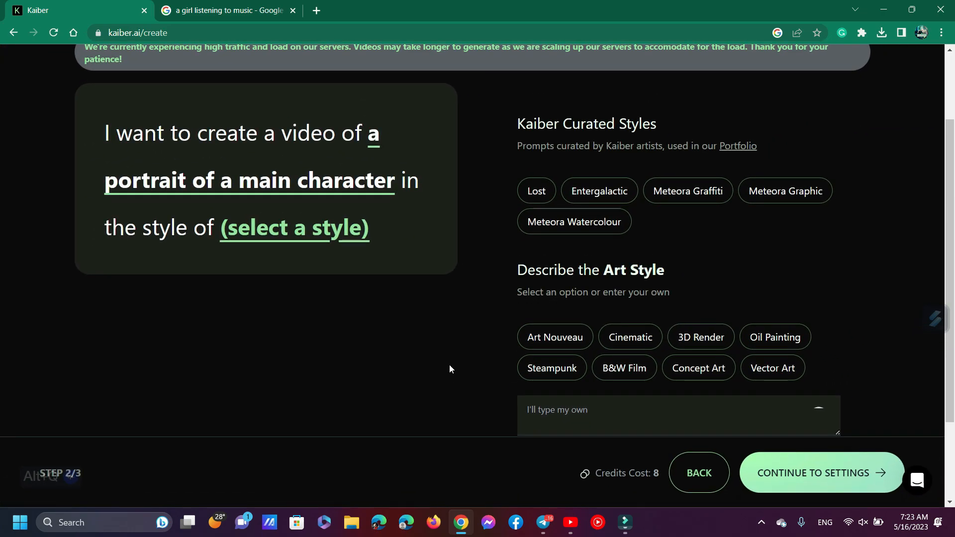
pyautogui.scroll(1, 352, 320)
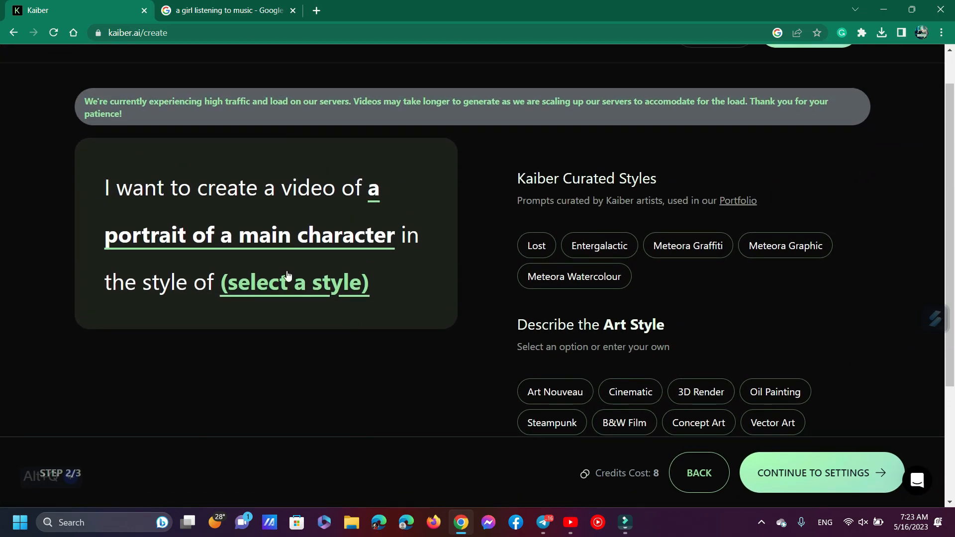
pyautogui.moveTo(119, 188); pyautogui.dragTo(395, 234)
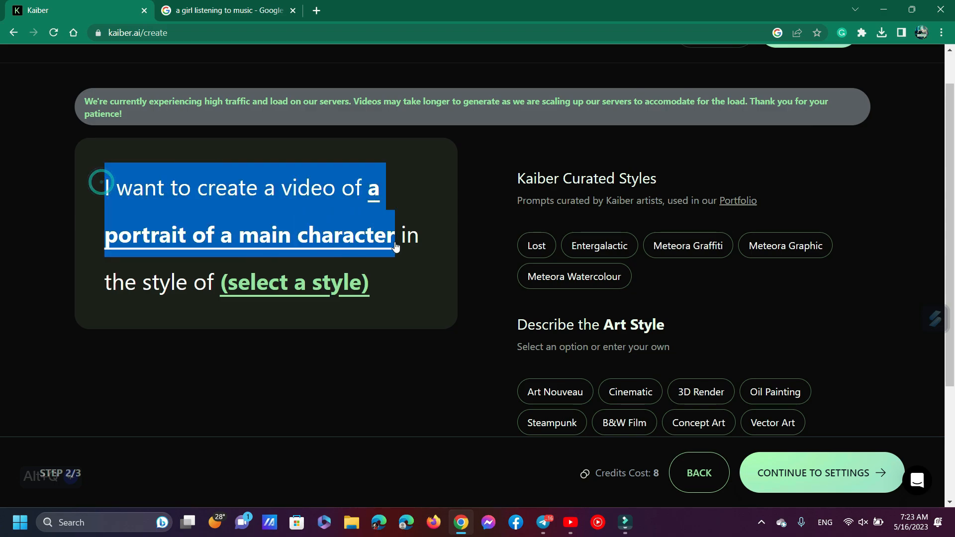
pyautogui.click(380, 294)
pyautogui.scroll(-1, 546, 288)
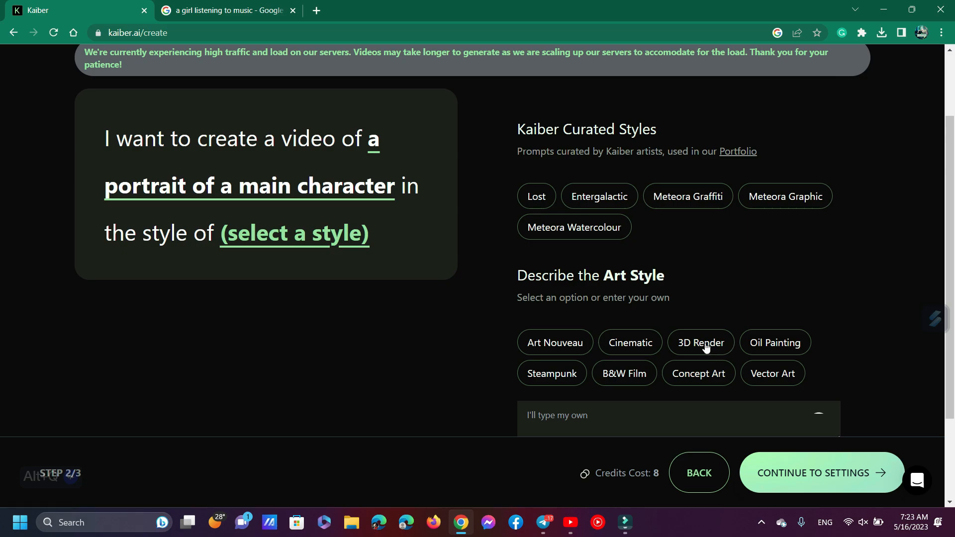
pyautogui.scroll(-1, 740, 331)
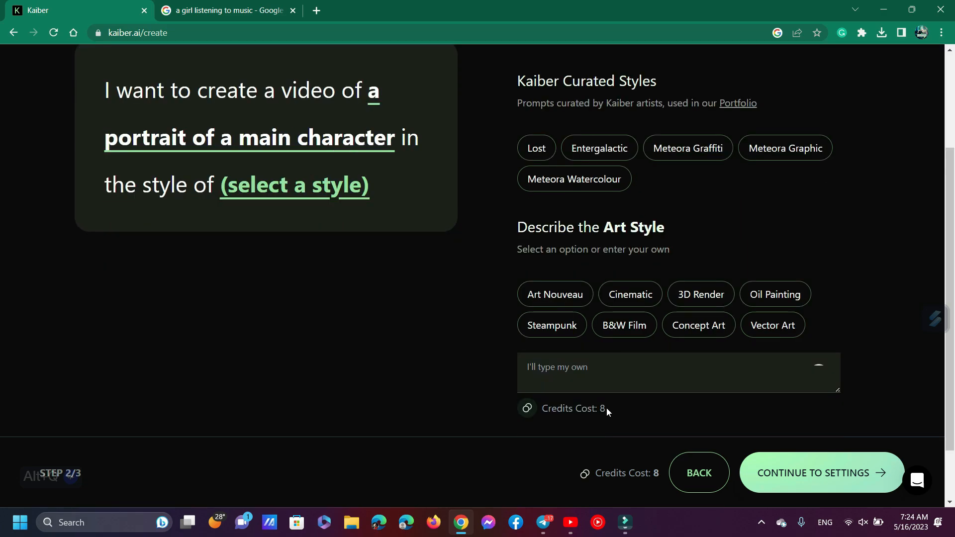
pyautogui.click(566, 367)
pyautogui.write('jgiewdgdigieguidgidgidgw')
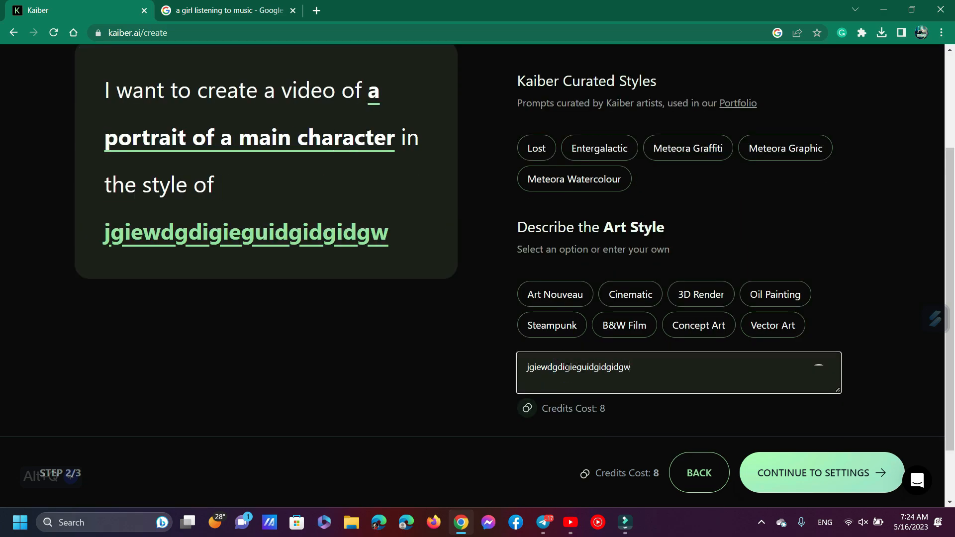
pyautogui.press('BackSpace')
pyautogui.press('BackSpace')
pyautogui.press('BackSpace')
pyautogui.press('BackSpace')
pyautogui.press('BackSpace')
pyautogui.press('BackSpace')
pyautogui.press('BackSpace')
pyautogui.press('BackSpace')
pyautogui.press('BackSpace')
pyautogui.press('BackSpace')
pyautogui.press('BackSpace')
pyautogui.press('BackSpace')
pyautogui.press('BackSpace')
pyautogui.press('BackSpace')
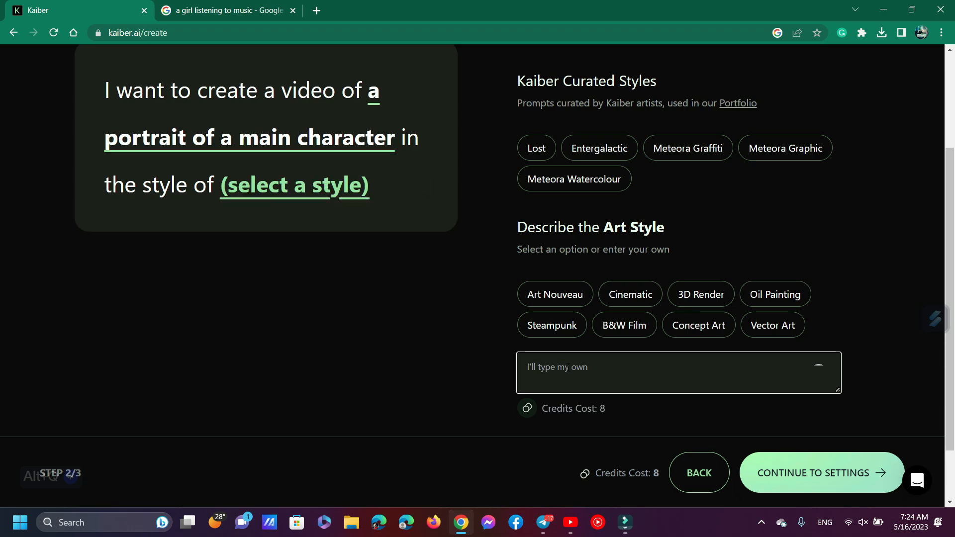
# Choose "3D Render" as the video's art style and continue to the settings stage.
pyautogui.click(699, 378)
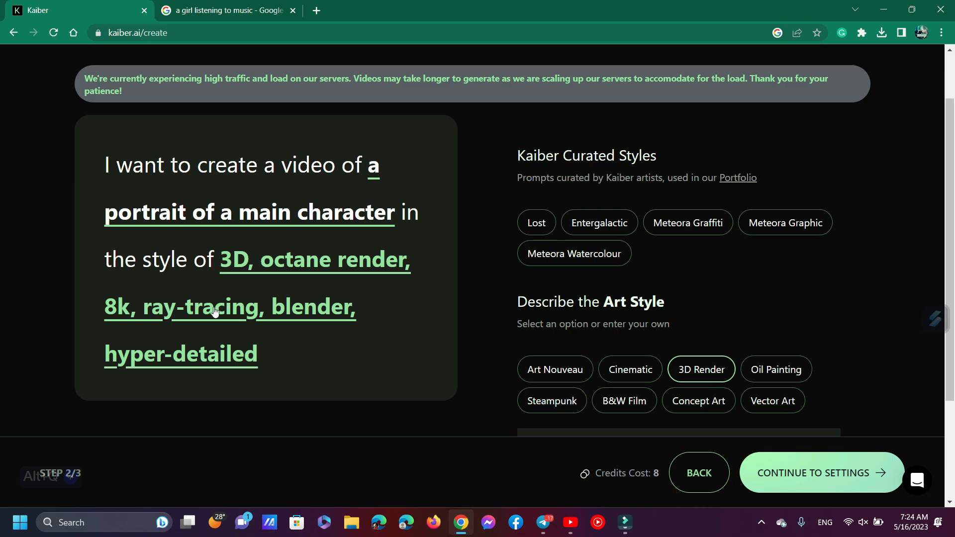
pyautogui.scroll(2, 266, 351)
pyautogui.scroll(-5, 267, 351)
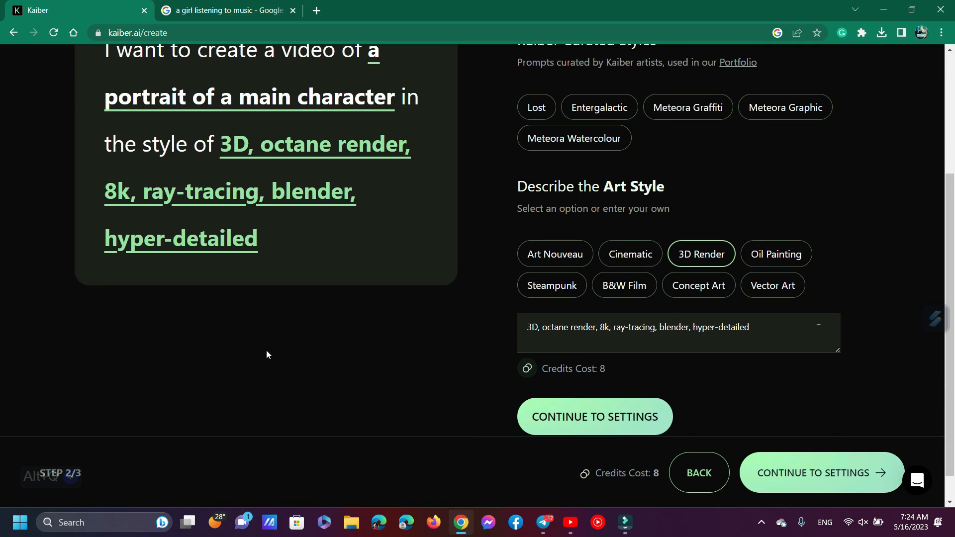
pyautogui.scroll(3, 538, 355)
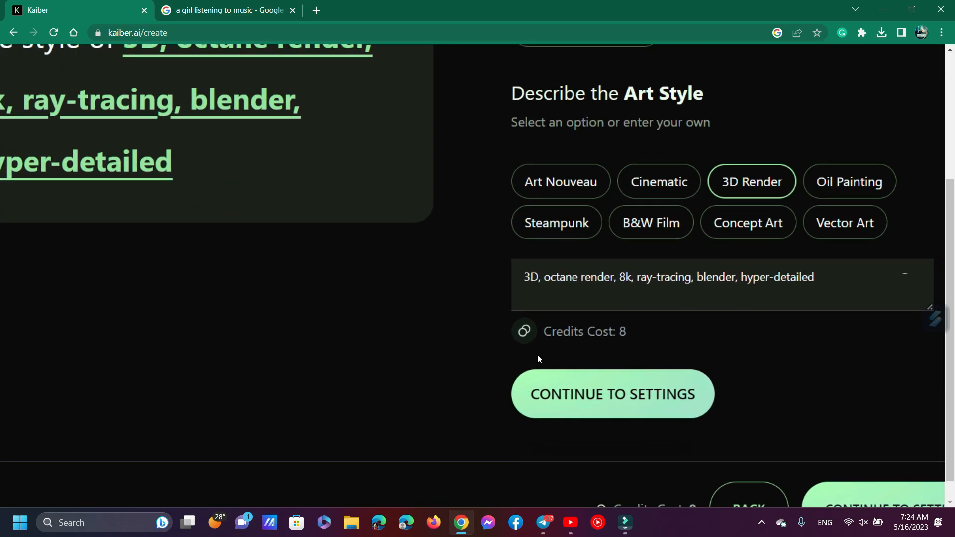
pyautogui.hscroll(3, 557, 345)
pyautogui.click(708, 481)
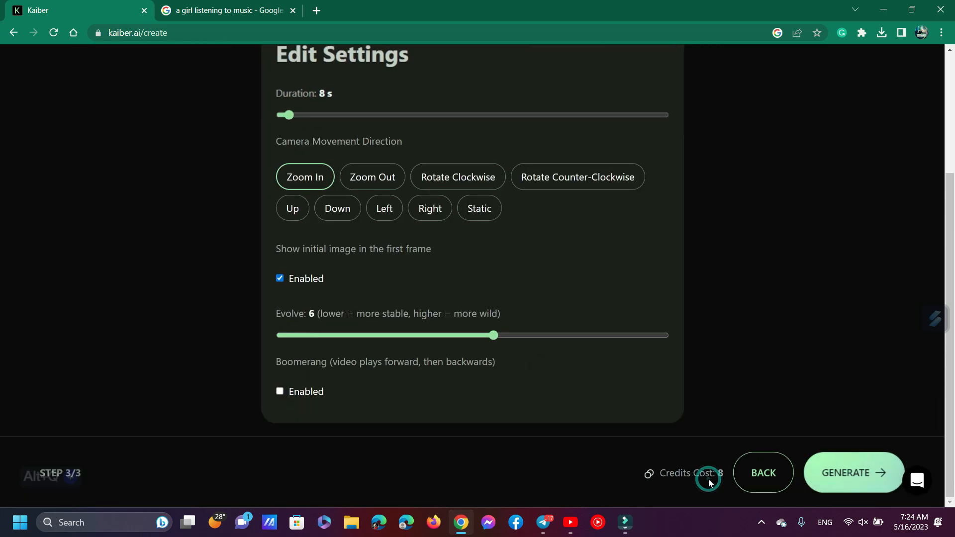
# Try a longer video duration and set it back to 8 s.
pyautogui.scroll(2, 563, 313)
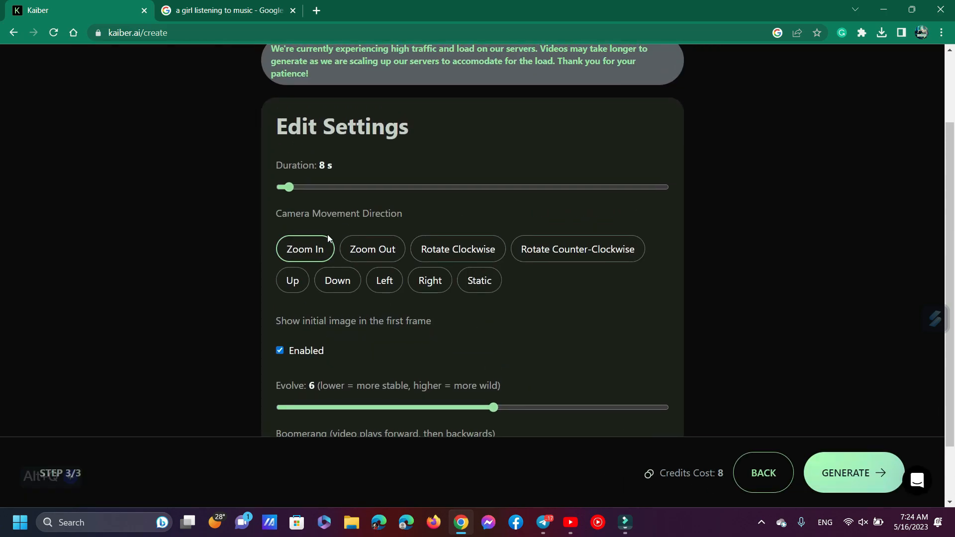
pyautogui.scroll(2, 306, 214)
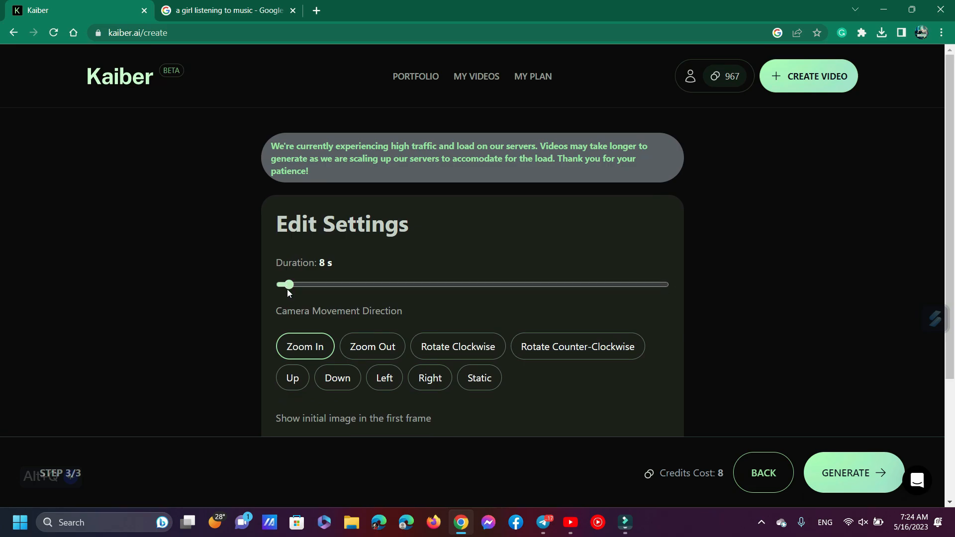
pyautogui.moveTo(287, 289); pyautogui.dragTo(425, 294)
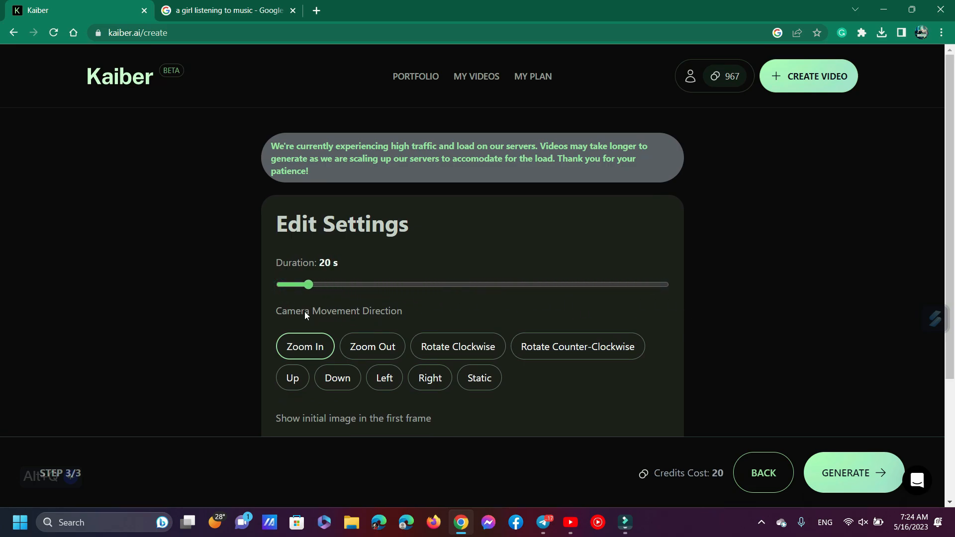
pyautogui.moveTo(287, 310); pyautogui.dragTo(289, 312)
# Enable the Boomerang option so the video plays forward and backwards, and generate the video.
pyautogui.scroll(-3, 289, 312)
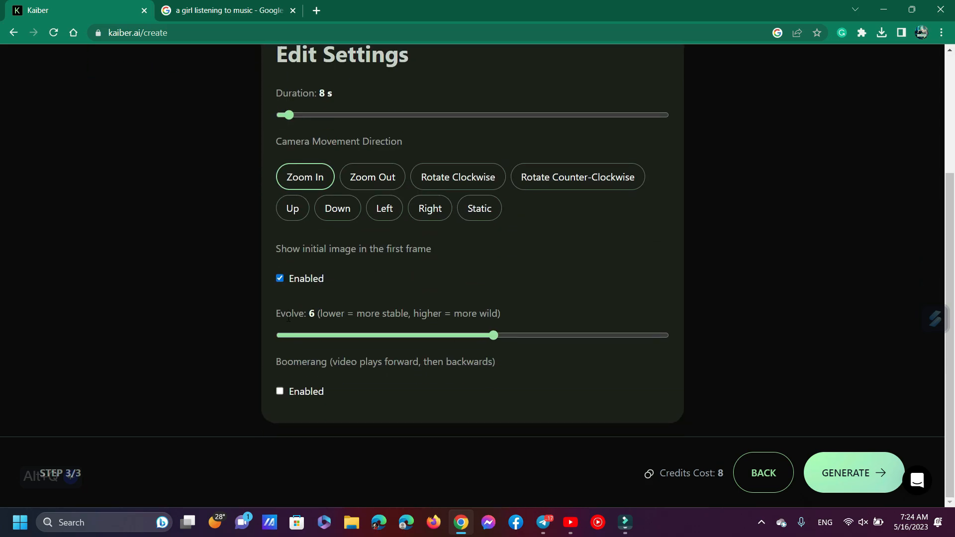
pyautogui.click(280, 391)
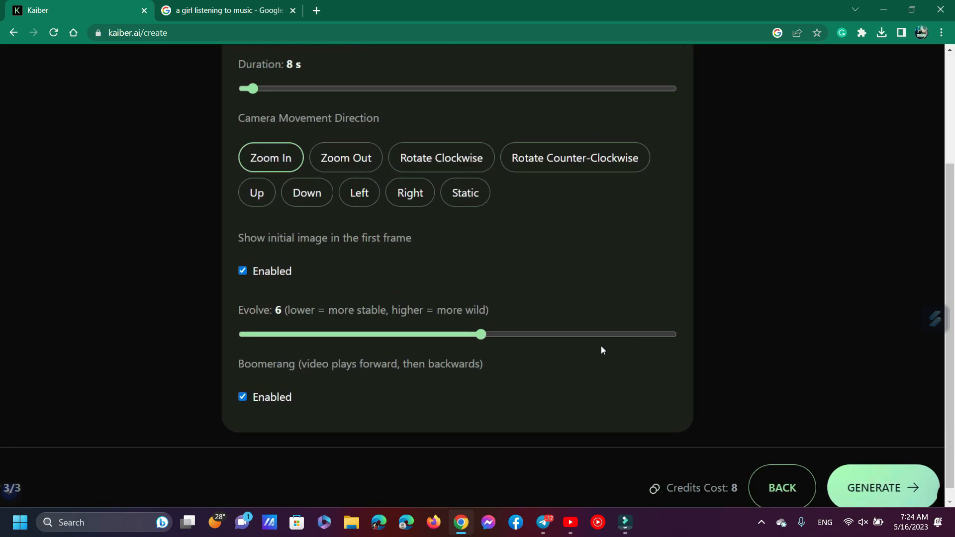
pyautogui.scroll(3, 600, 348)
pyautogui.hscroll(5, 601, 348)
pyautogui.scroll(-3, 601, 348)
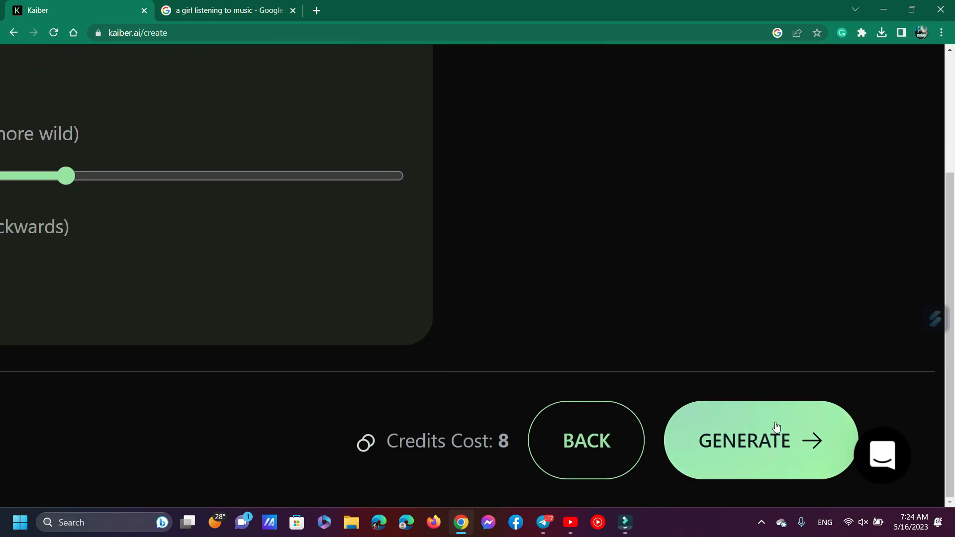
pyautogui.click(752, 442)
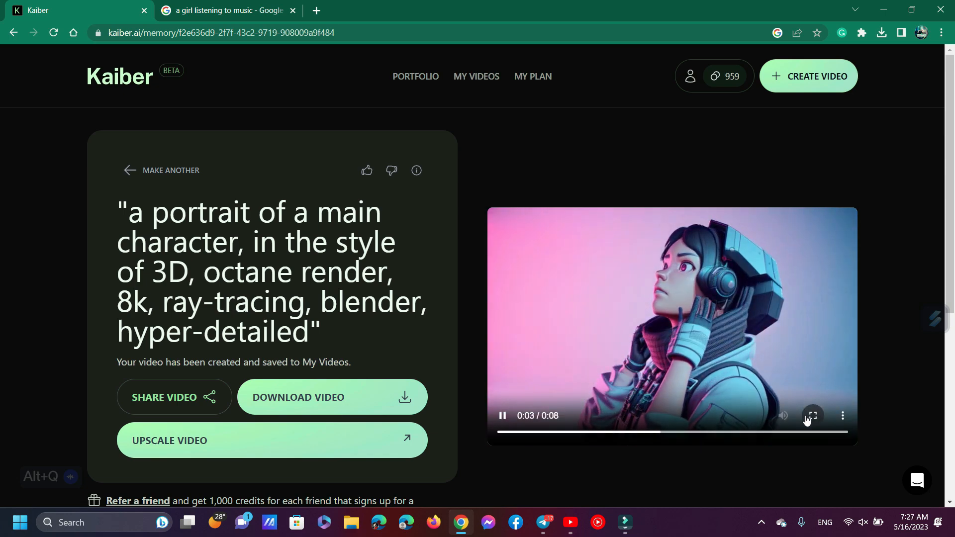
# Watch the generated video in full screen and return to its result page.
pyautogui.click(806, 416)
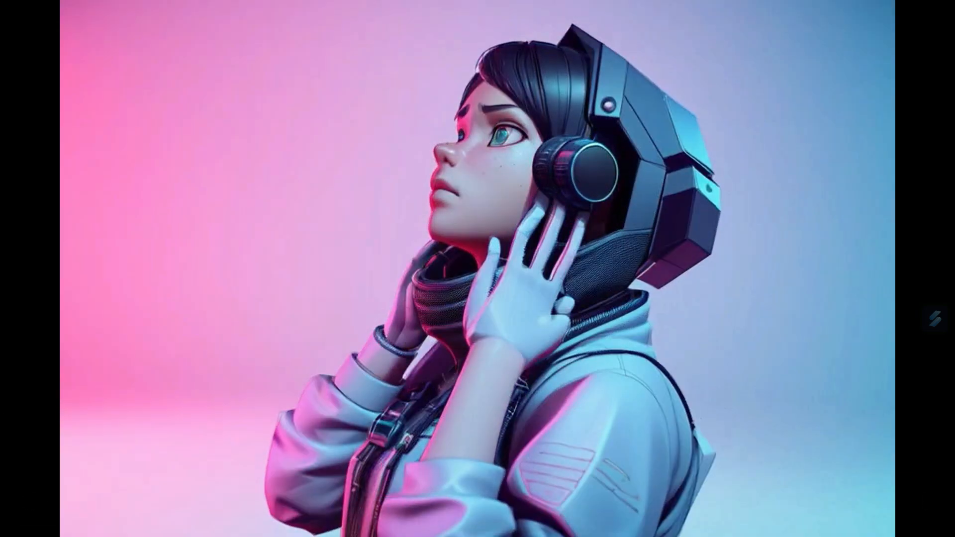
pyautogui.press('Escape')
# Examine the 1080p and 4K upscale options for the generated video and close them without upscaling.
pyautogui.scroll(-3, 145, 402)
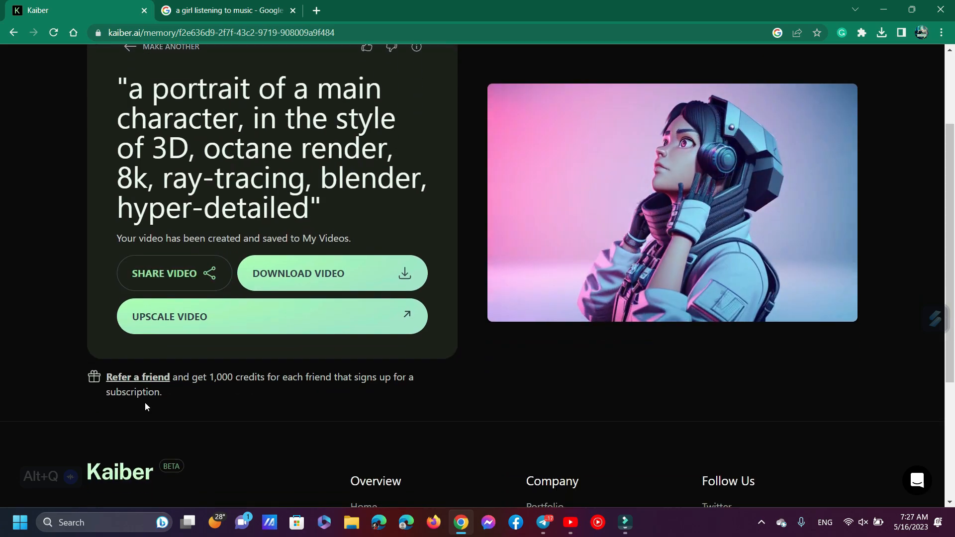
pyautogui.click(408, 316)
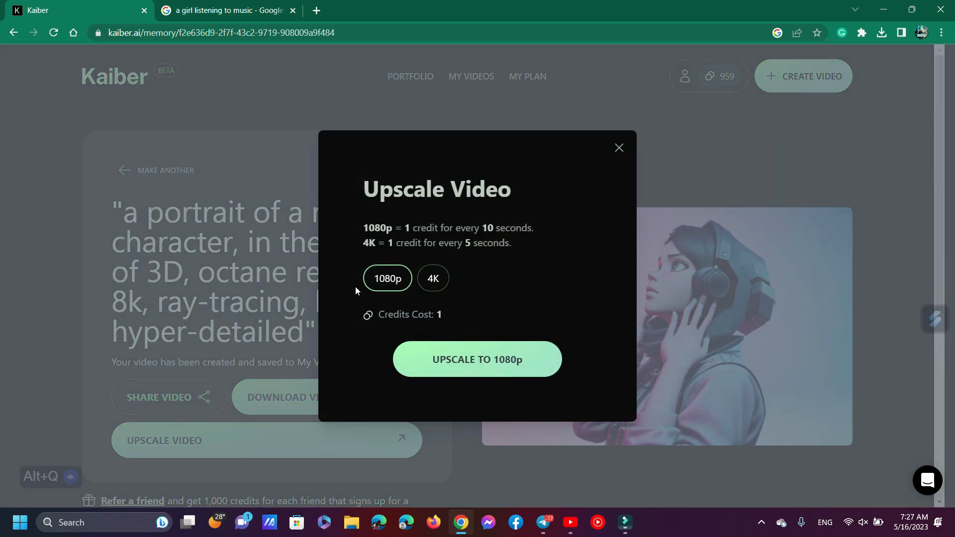
pyautogui.moveTo(352, 283); pyautogui.dragTo(477, 273)
pyautogui.click(477, 272)
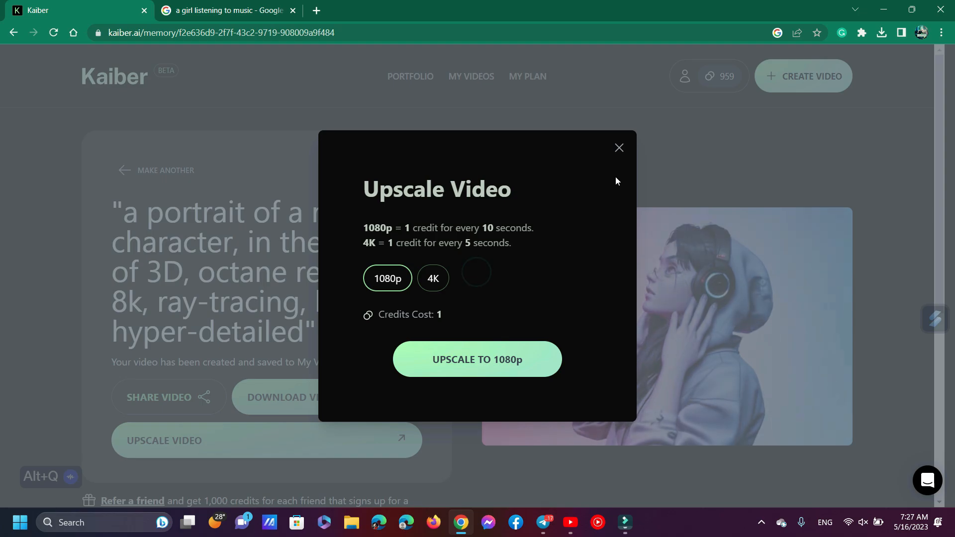
pyautogui.click(620, 149)
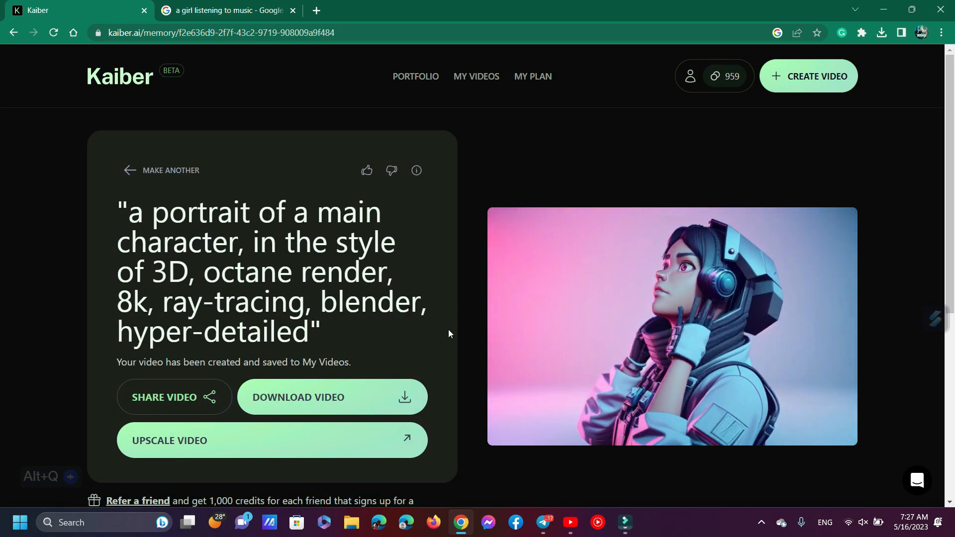
# Download the generated 3D-style portrait video.
pyautogui.scroll(-1, 391, 395)
pyautogui.click(388, 395)
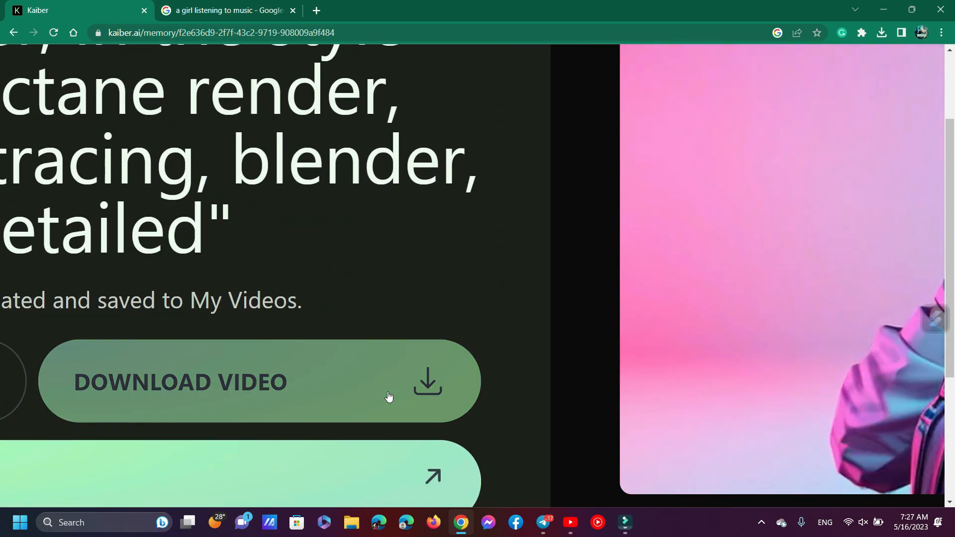